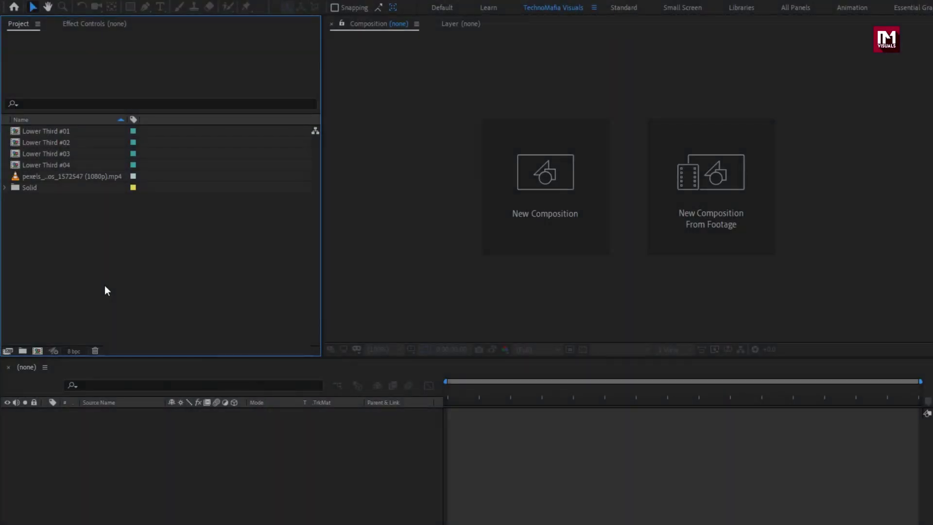
Step: Inspect the desert road footage and the Lower Third #01–#04 comps in the Project panel
click(70, 178)
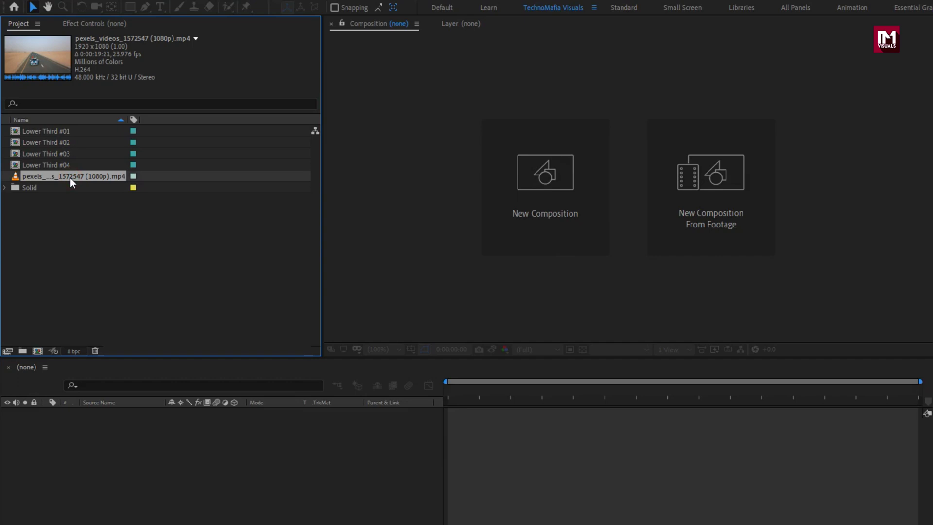
click(47, 130)
key(Down)
key(Down)
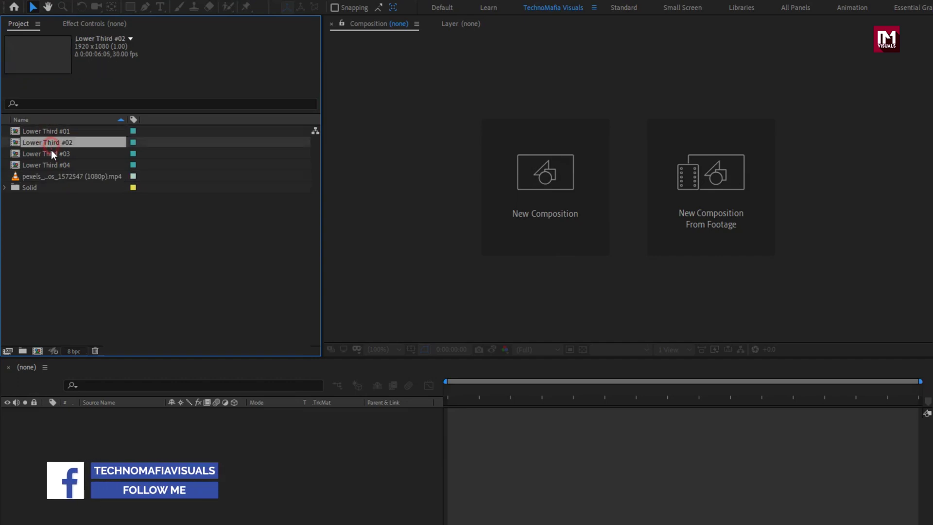
click(52, 165)
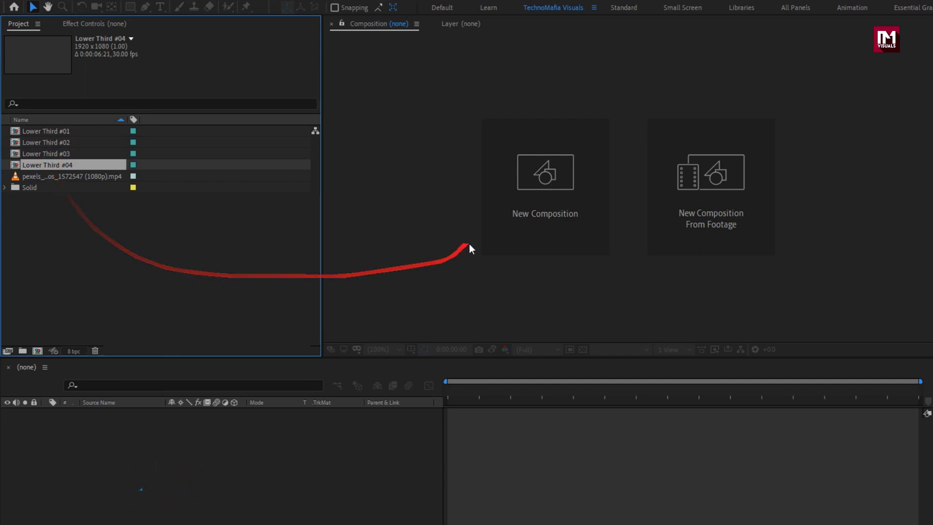
Step: Create a composition named 'tracking', add the desert car footage, and preview it
click(493, 211)
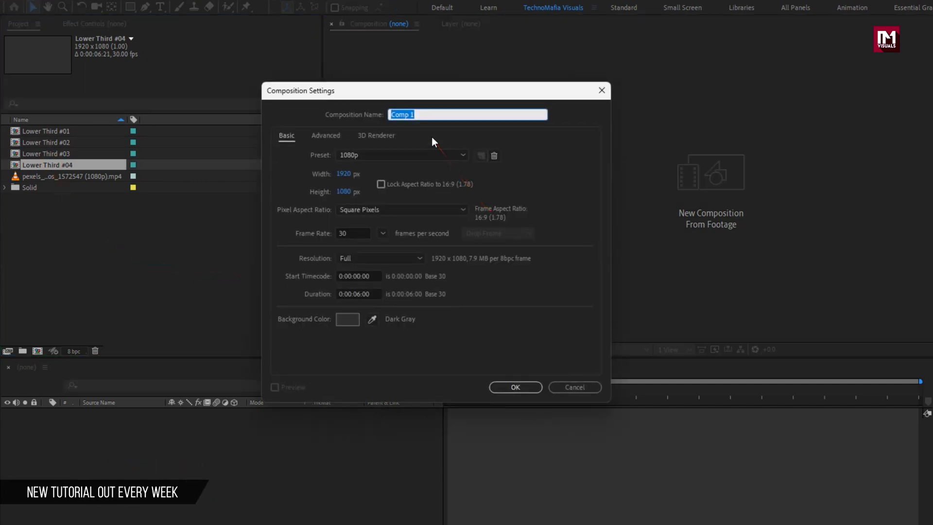
text(track)
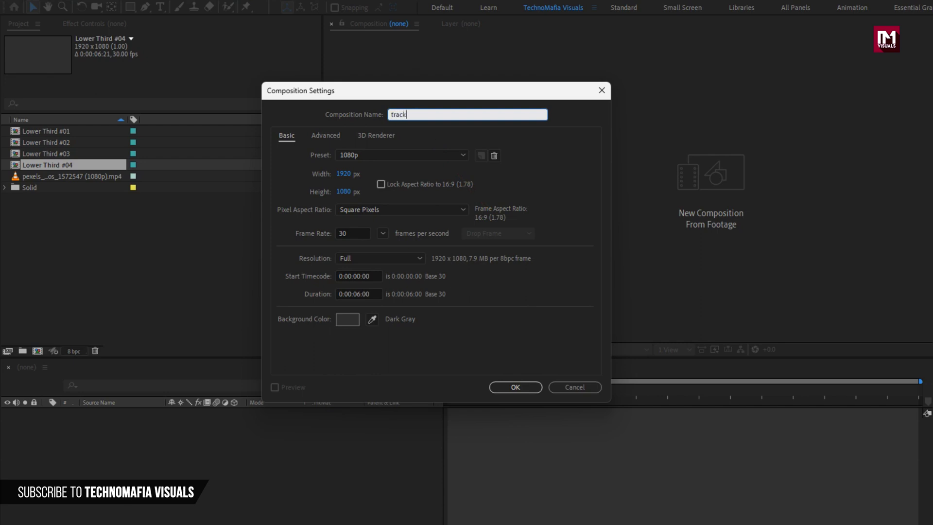
text(ing)
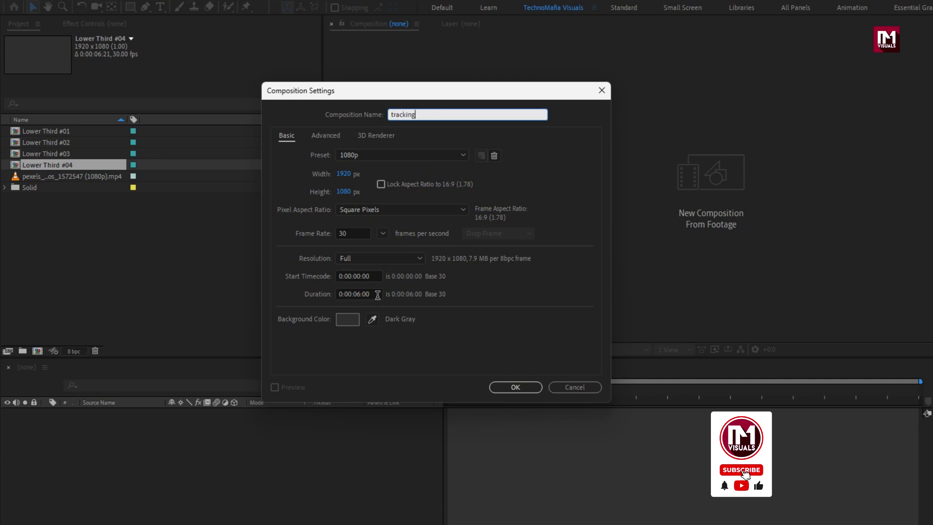
click(504, 387)
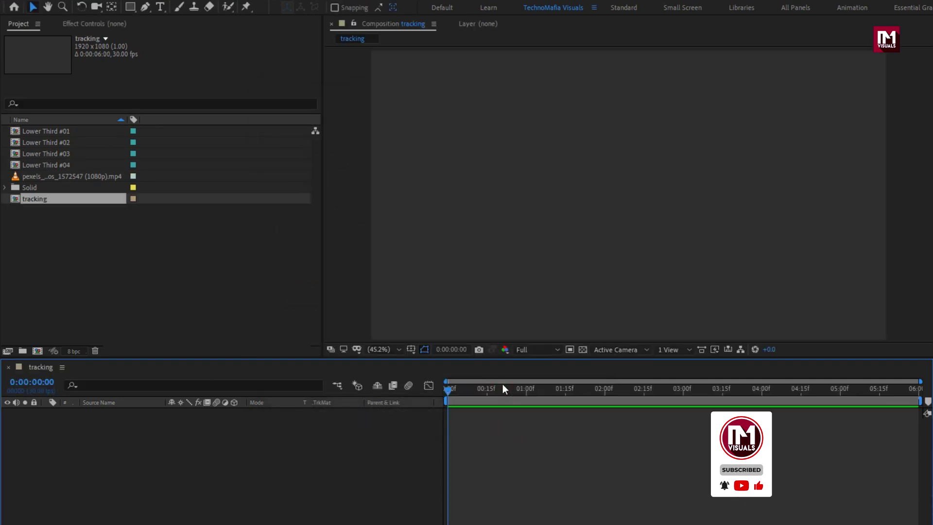
click(67, 178)
drag(67, 177, 191, 432)
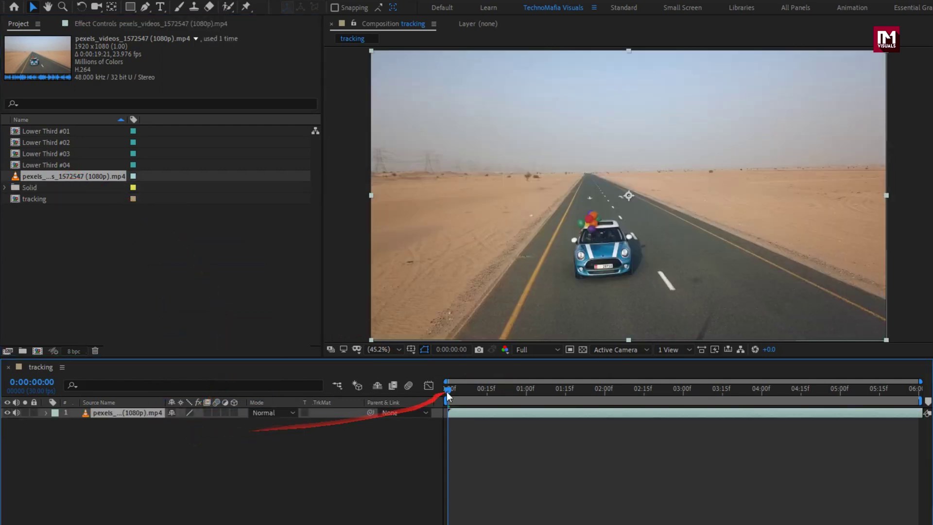
mouse_move(448, 392)
mouse_down()
mouse_move(593, 392)
mouse_move(479, 393)
mouse_move(535, 396)
mouse_move(446, 411)
mouse_move(472, 390)
mouse_move(910, 392)
mouse_move(445, 387)
mouse_up()
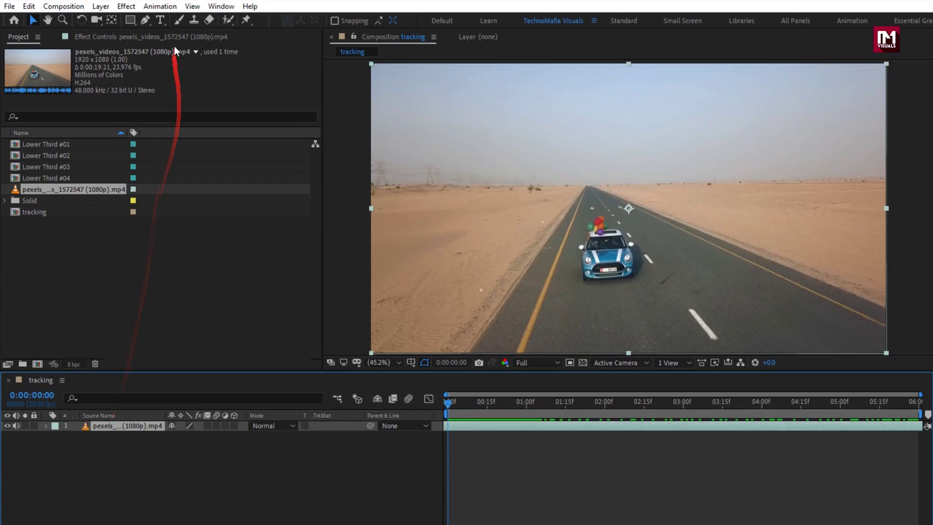
Step: Show the Tracker panel and choose the desert car footage layer as its Motion Source
click(218, 8)
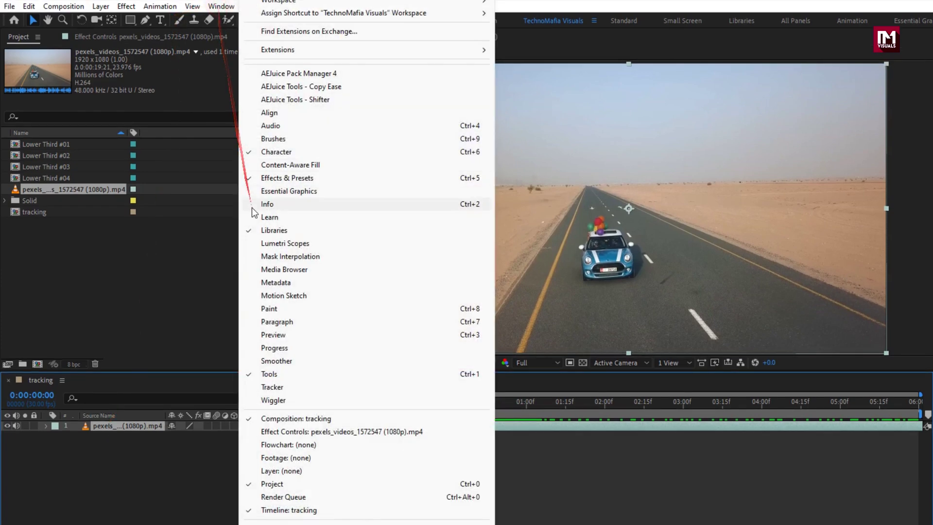
click(337, 387)
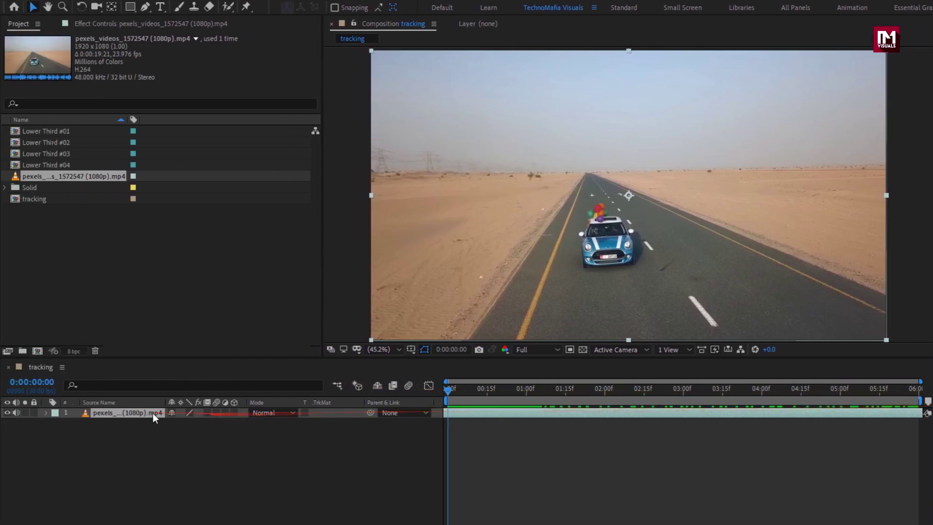
click(152, 412)
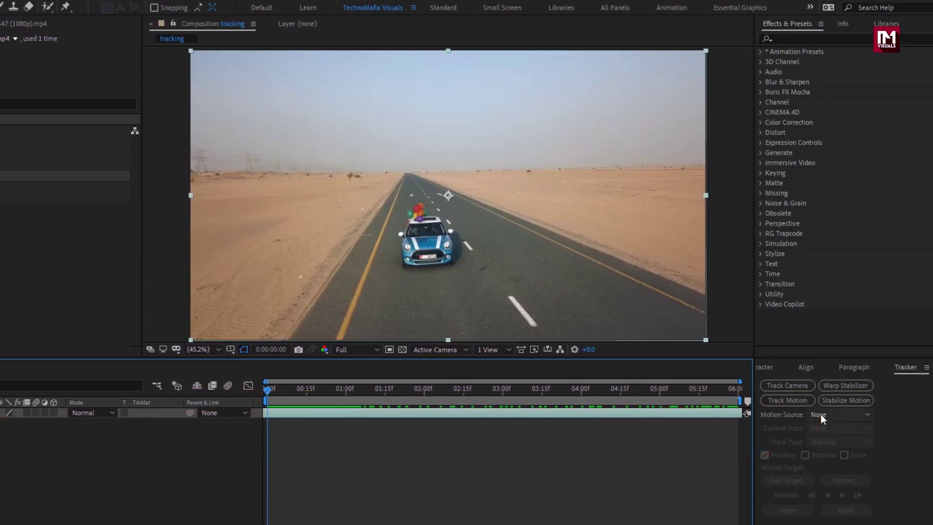
click(820, 414)
click(849, 445)
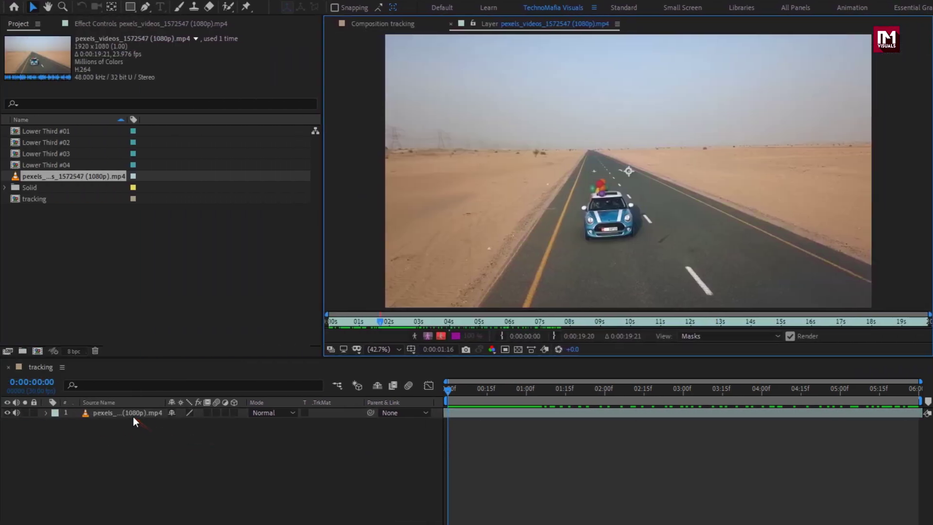
click(131, 413)
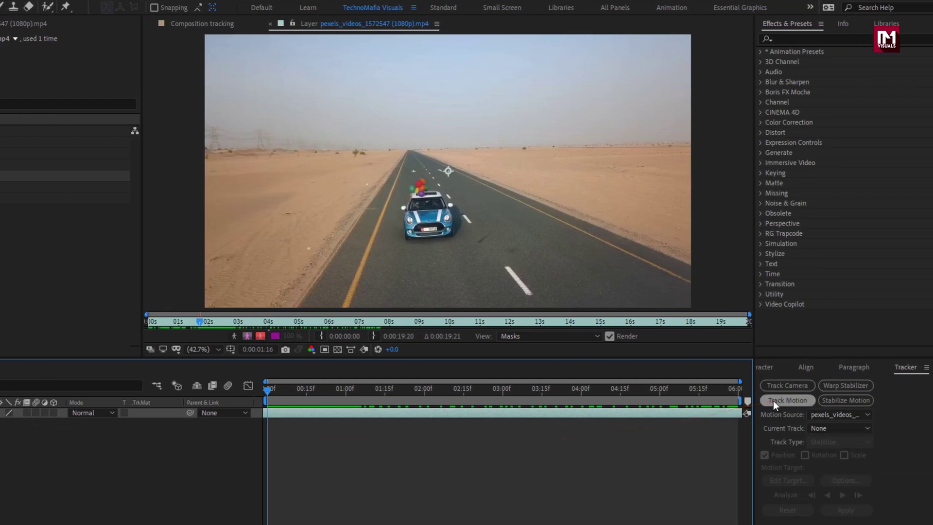
Step: Add Track Motion, zoom to 100%, and place Track Point 1 on the car's hood with enlarged search and feature boxes
click(773, 400)
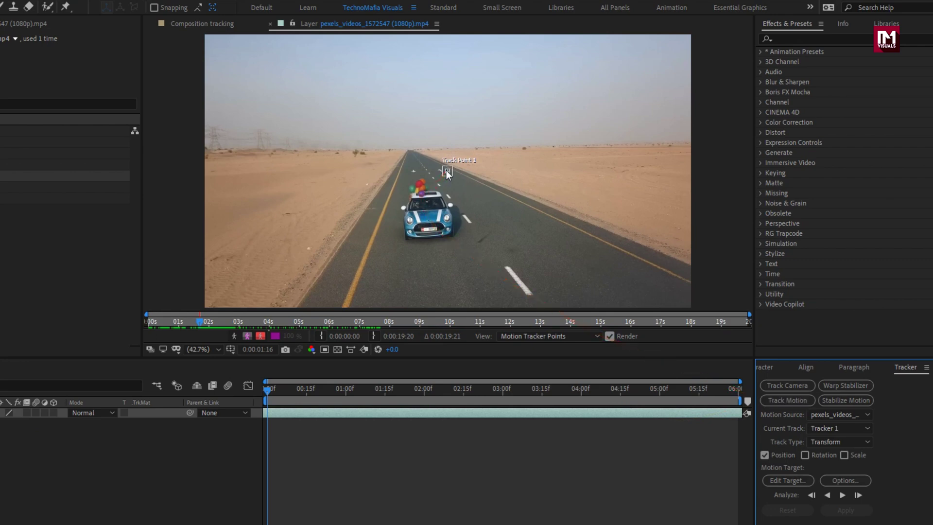
key(period)
key(period)
key(period)
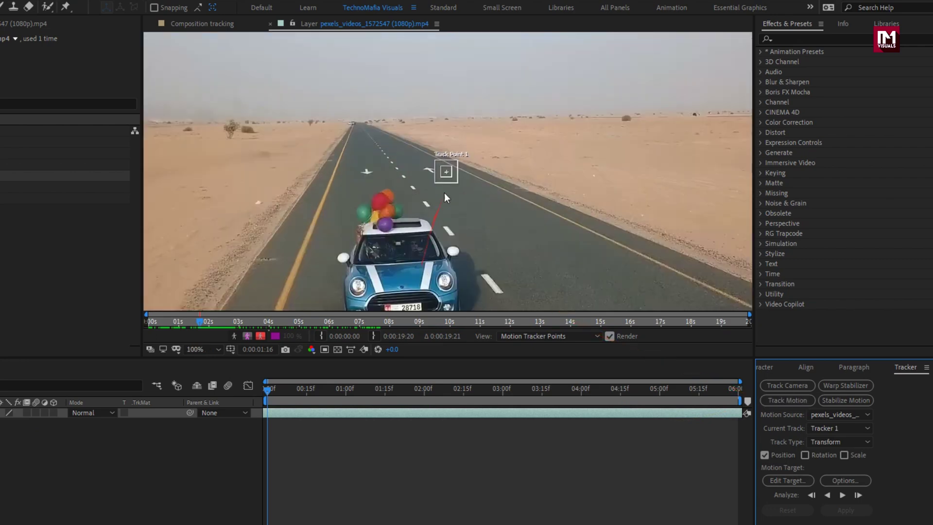
drag(444, 172, 363, 183)
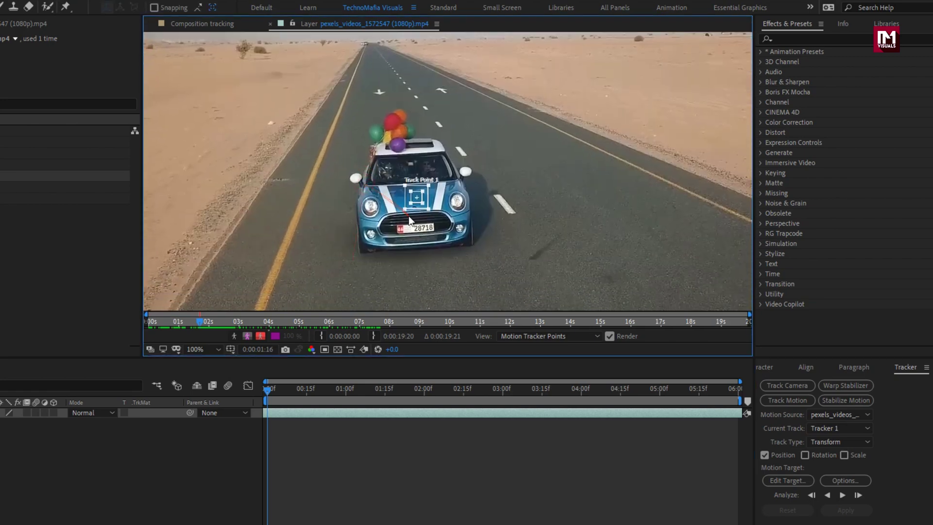
mouse_move(380, 216)
mouse_down()
mouse_move(369, 212)
mouse_move(391, 203)
mouse_up()
drag(464, 223, 464, 227)
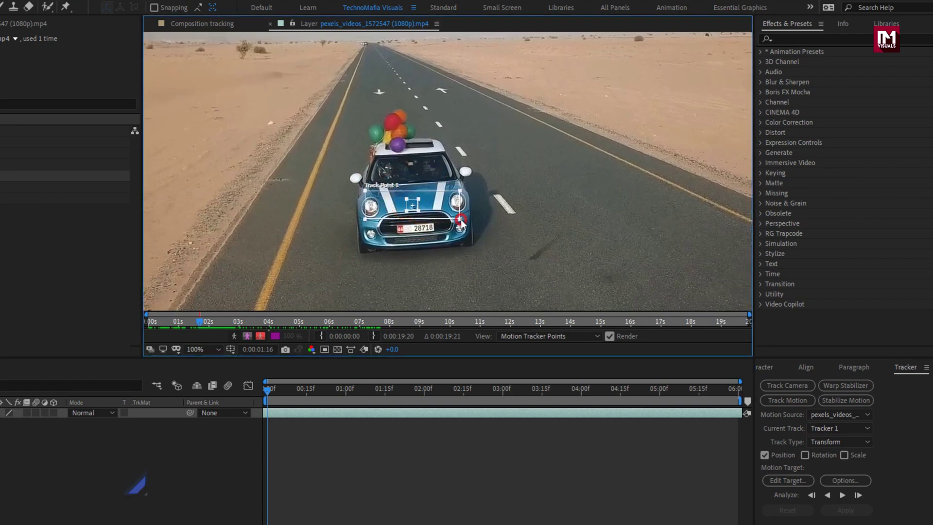
drag(364, 191, 364, 189)
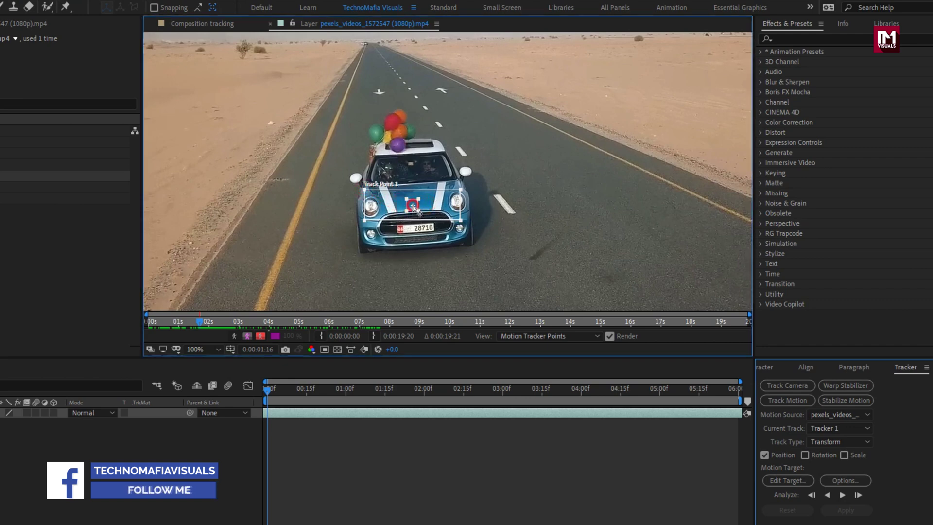
drag(417, 211, 441, 216)
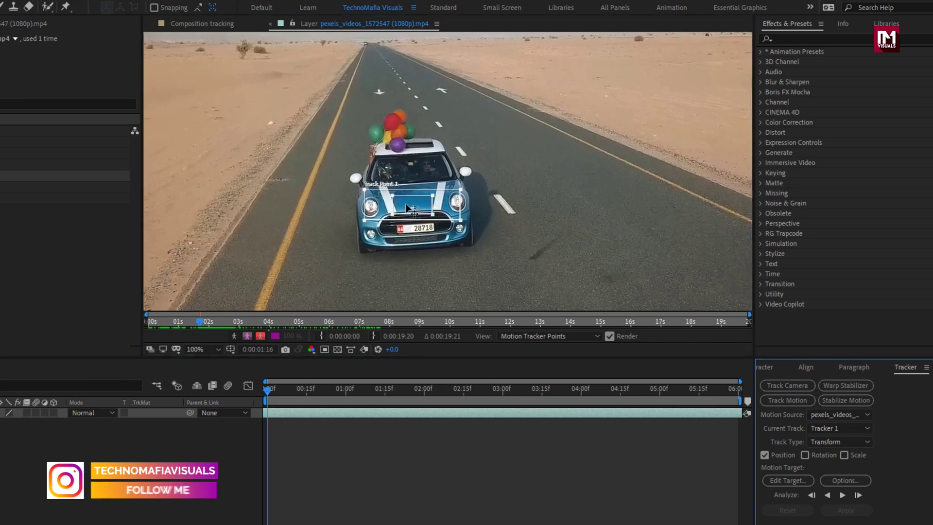
Step: Analyze Track Point 1 forward from 1:16, then stop and scrub the clip to verify the track
click(278, 389)
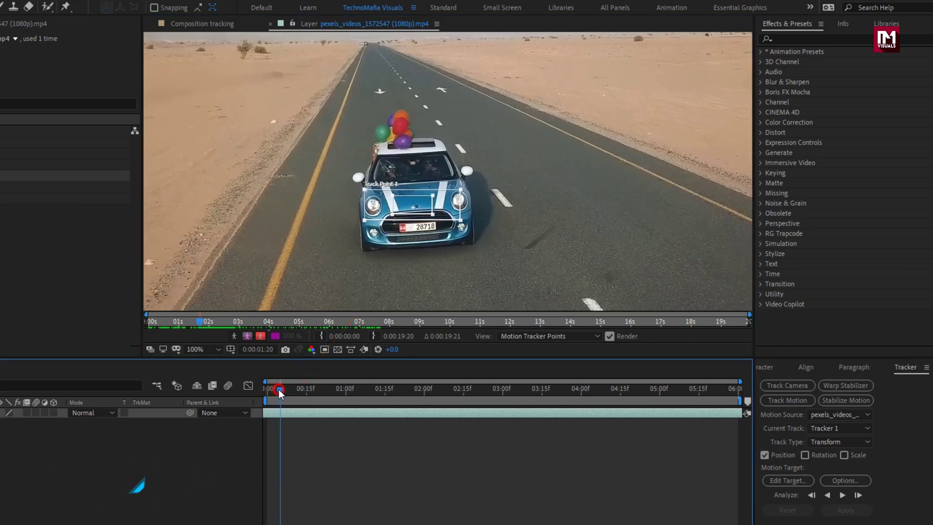
drag(280, 389, 267, 389)
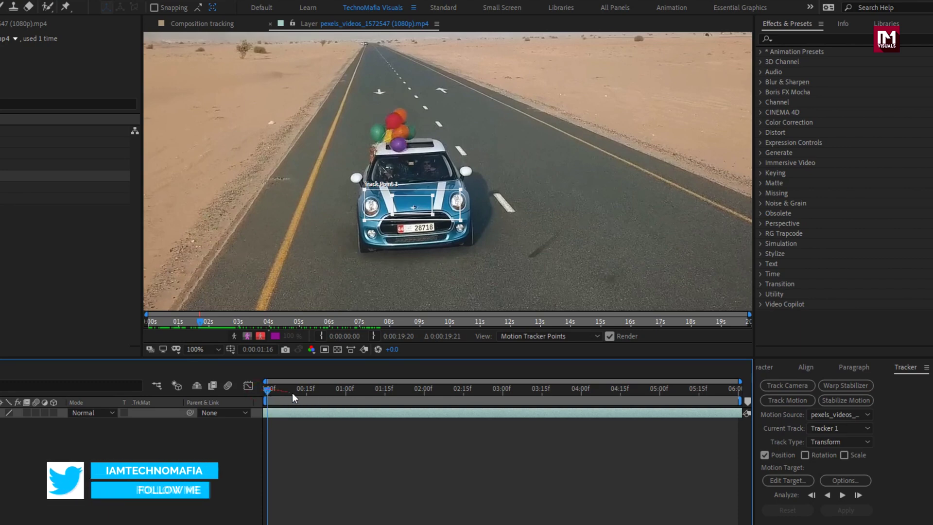
click(843, 497)
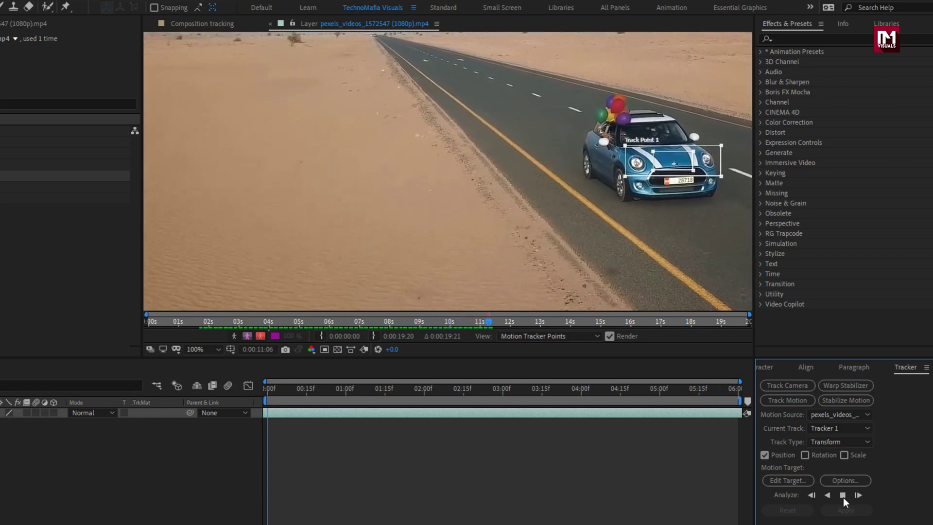
click(844, 497)
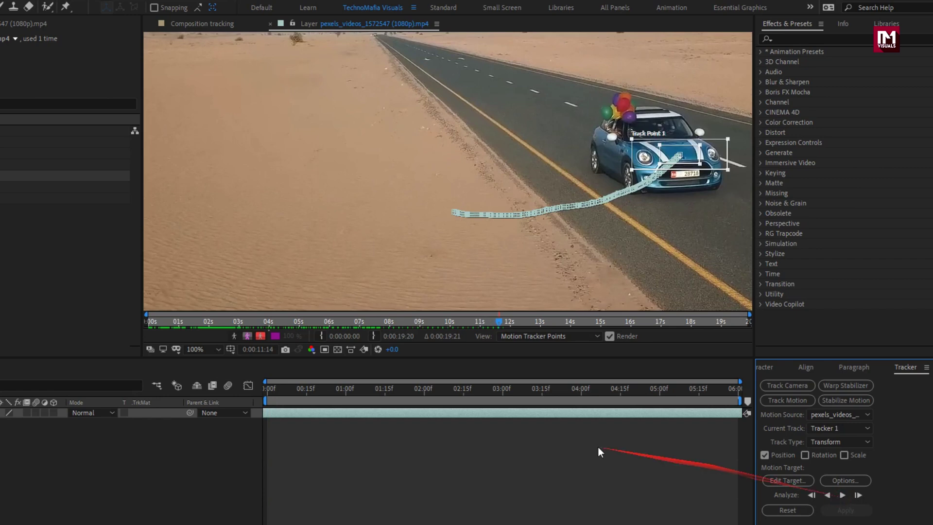
drag(267, 390, 296, 390)
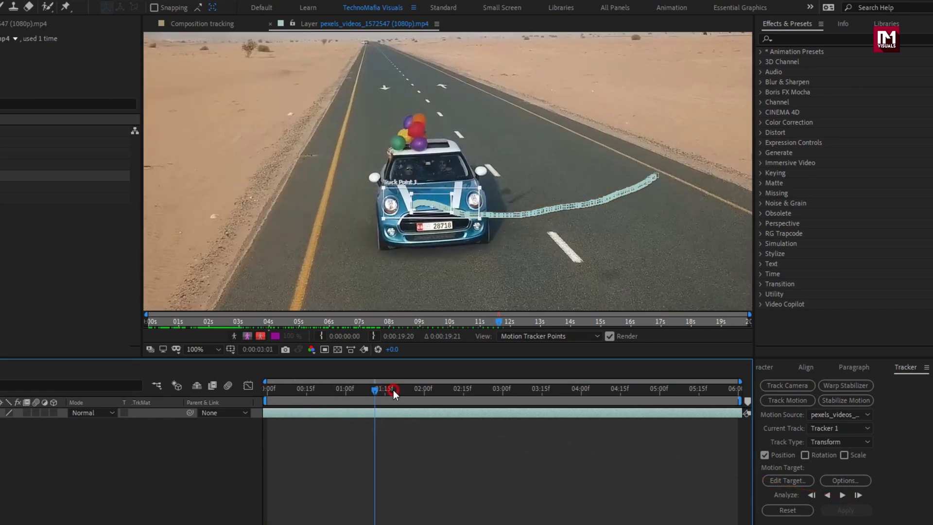
drag(393, 389, 261, 393)
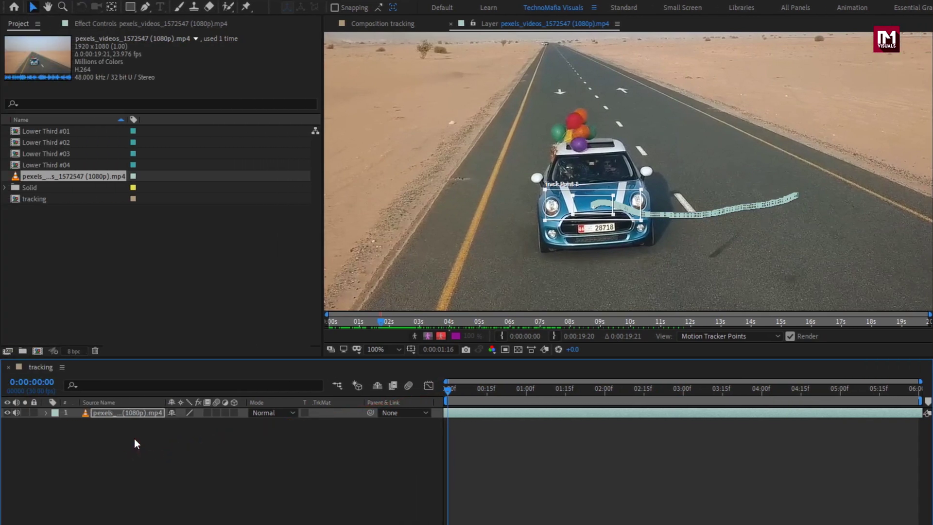
Step: Add a new Null Object layer to the tracking composition
right_click(134, 438)
mouse_move(163, 445)
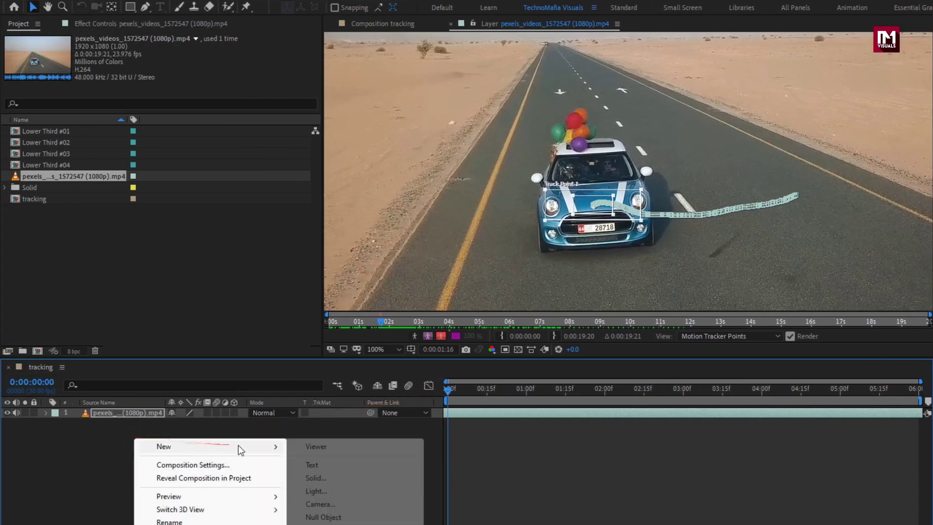
click(340, 516)
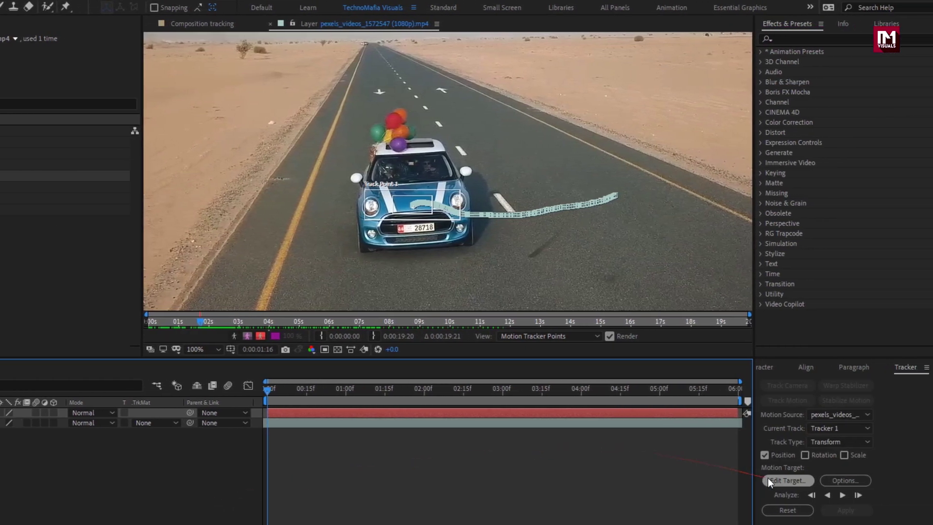
Step: Set Null 2 as the motion target and apply the track data in X and Y
click(770, 479)
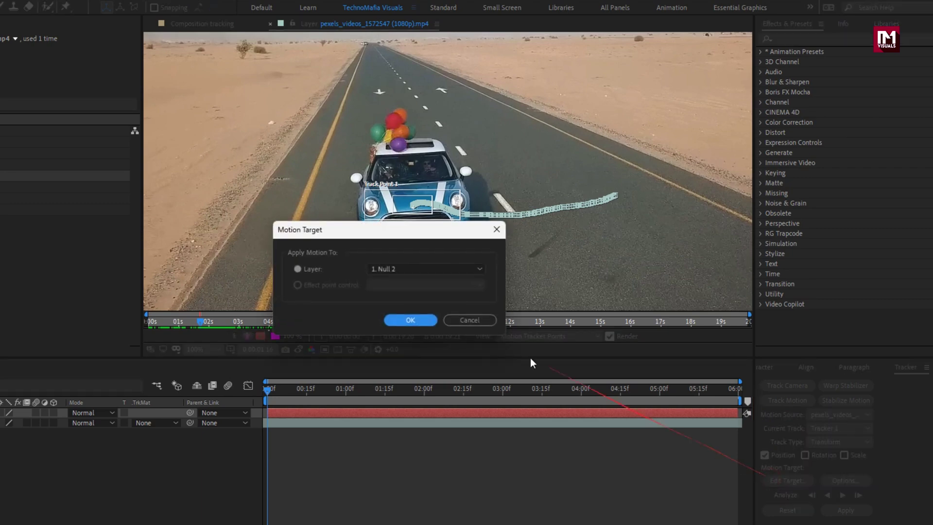
click(412, 271)
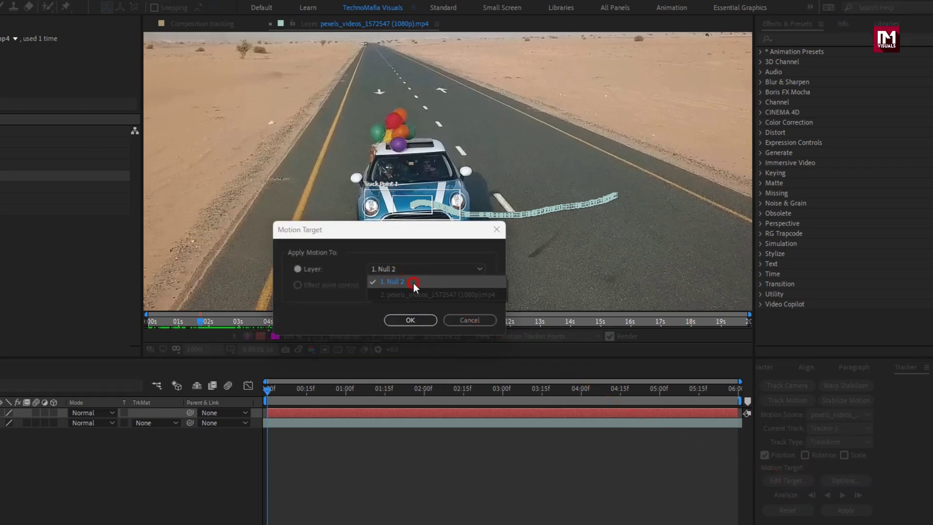
click(410, 281)
click(408, 318)
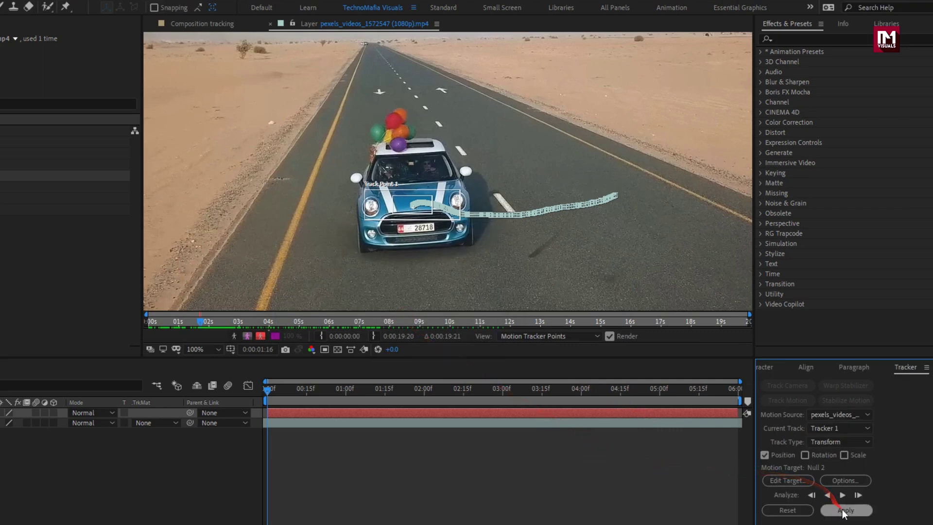
click(843, 510)
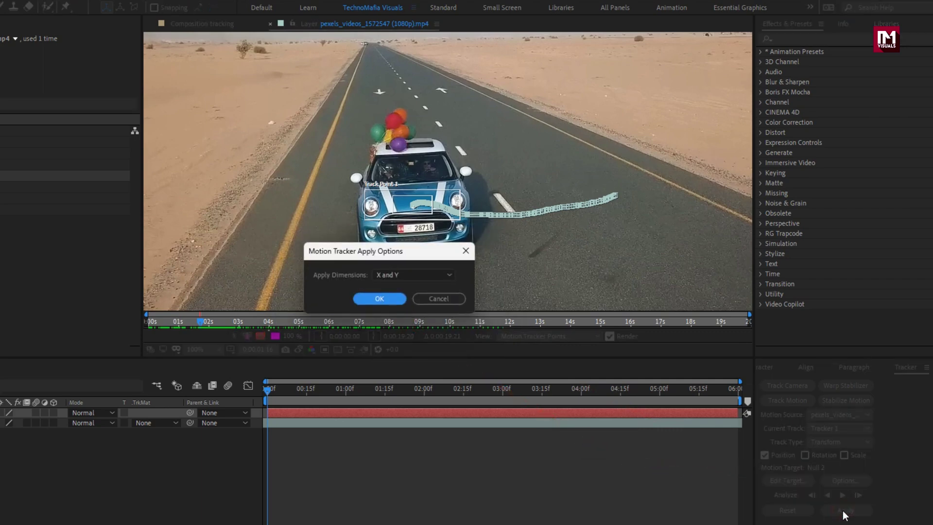
click(378, 298)
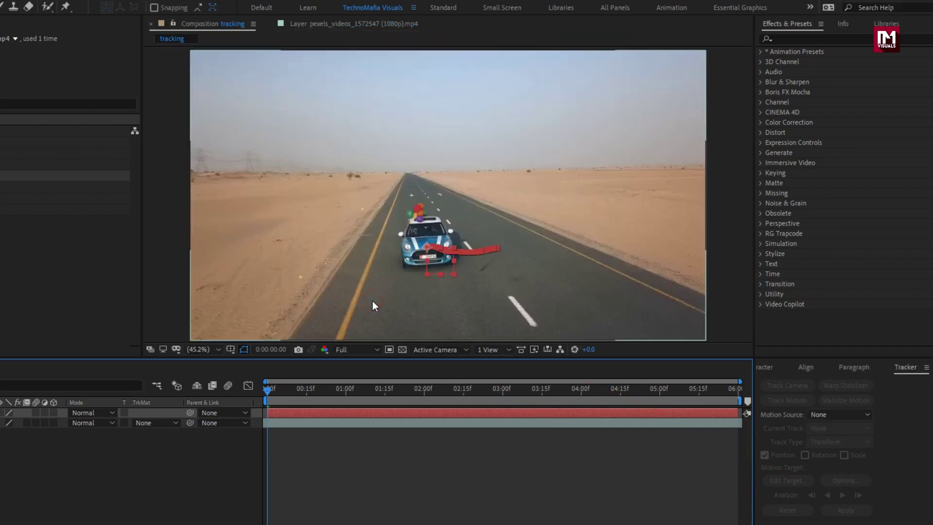
Step: Add Lower Third #01 to the composition and move it up and right over the car
drag(369, 390, 600, 393)
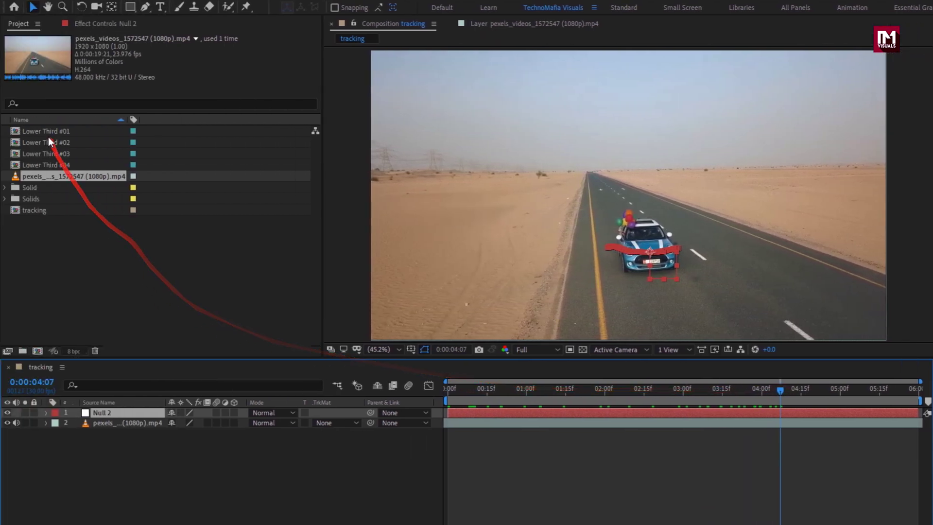
drag(48, 134, 162, 412)
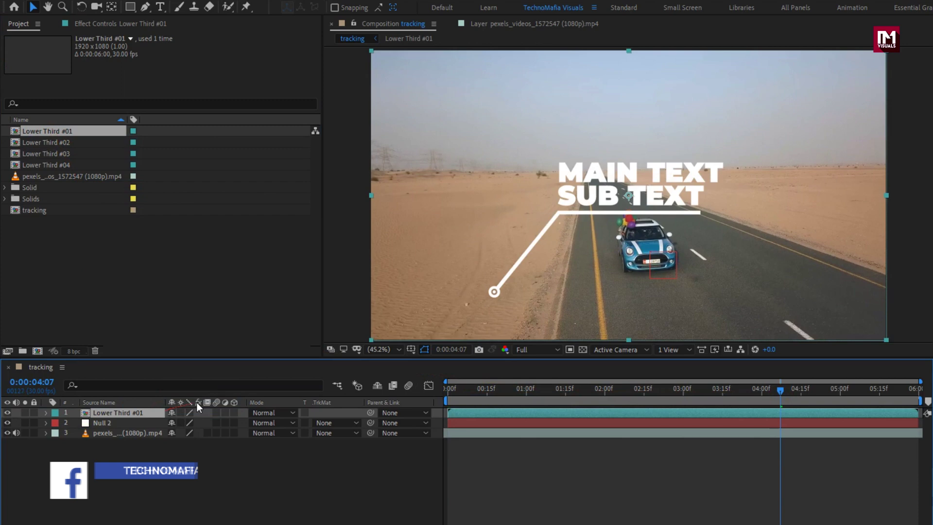
drag(586, 189, 693, 157)
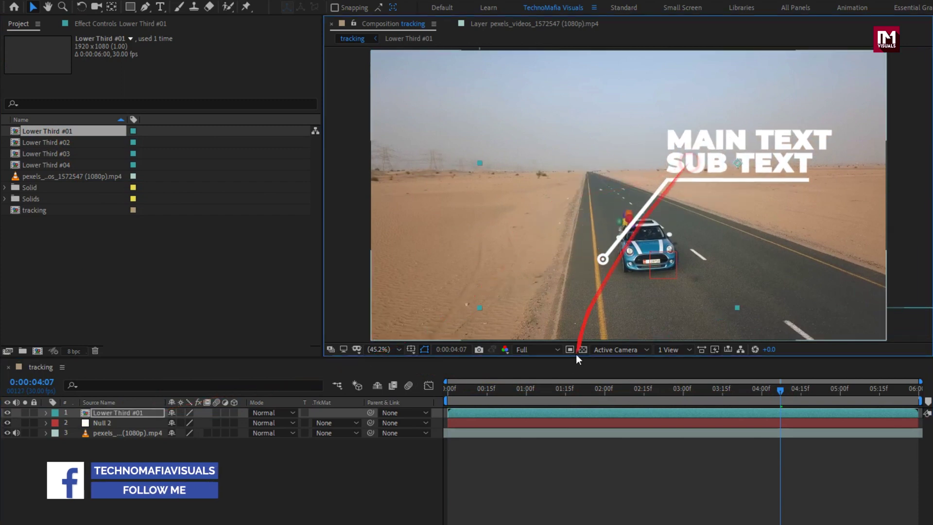
drag(548, 399, 639, 389)
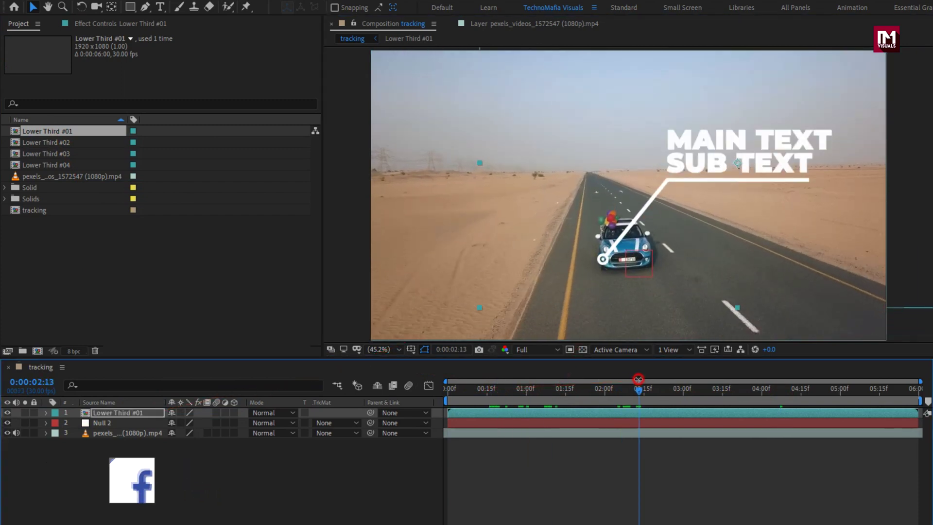
Step: Scale the callout to 62%, aim its pointer at the car, and parent it to Null 2
click(137, 413)
key(s)
drag(195, 422, 175, 420)
drag(692, 165, 677, 186)
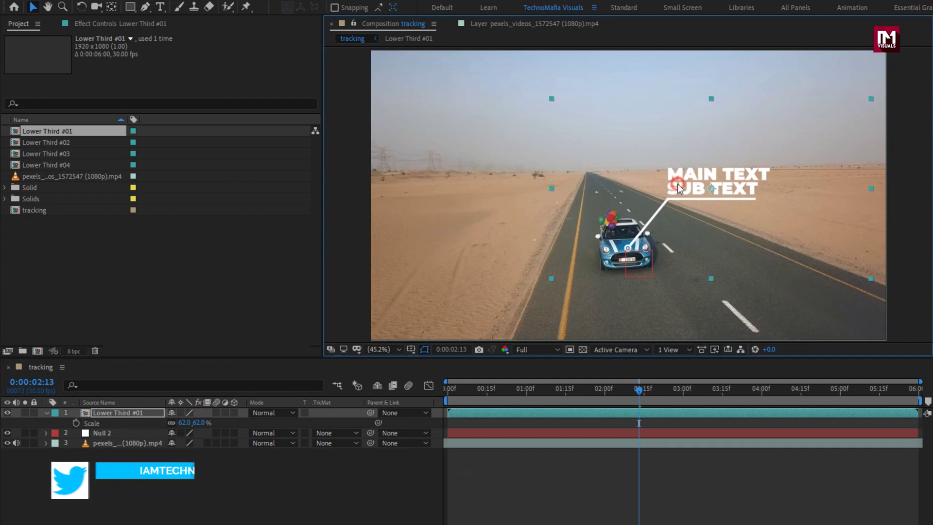
drag(674, 188, 674, 185)
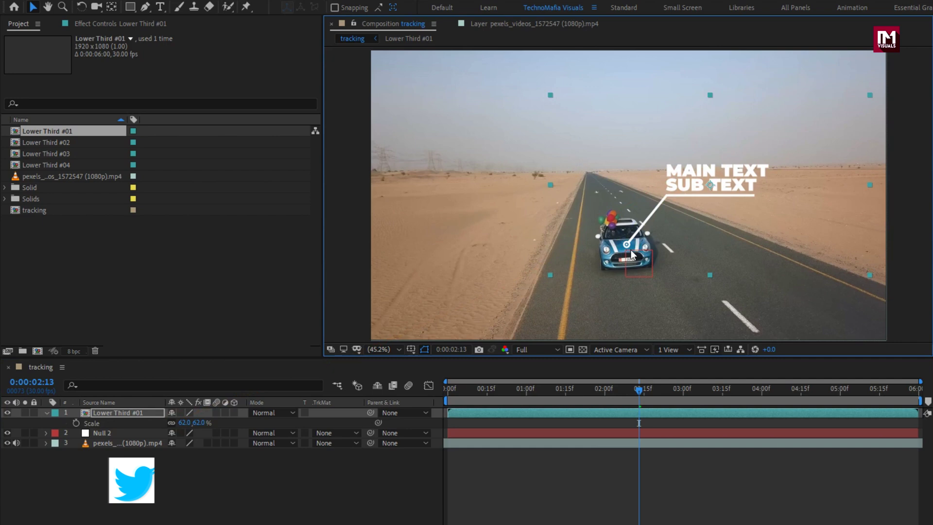
click(406, 412)
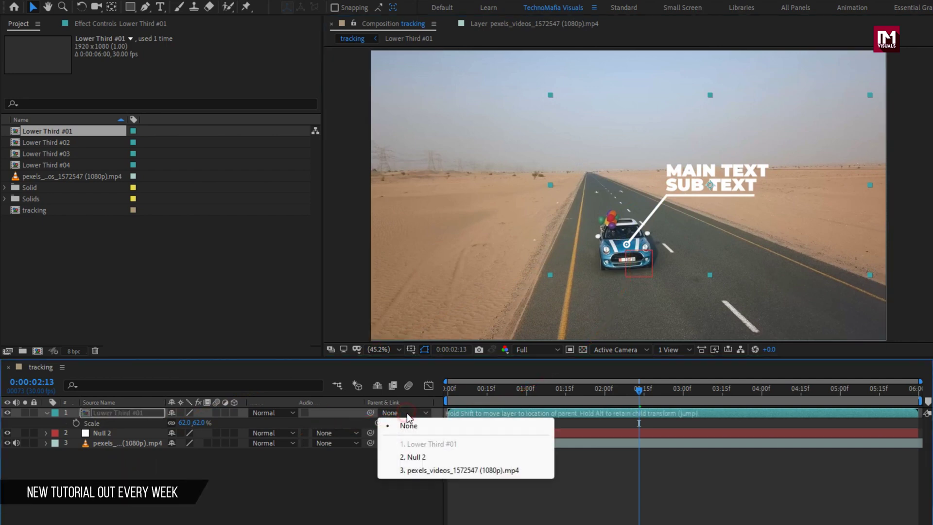
click(458, 456)
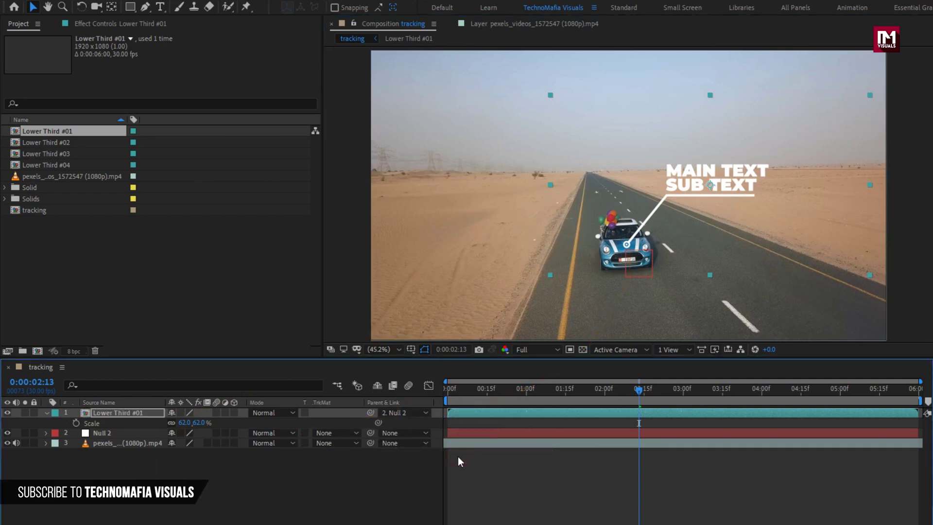
drag(468, 388, 441, 391)
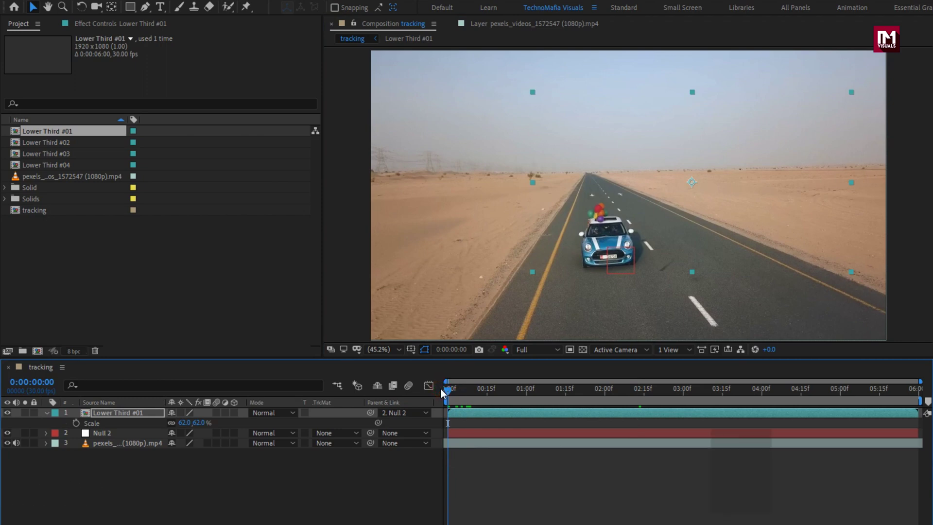
key(space)
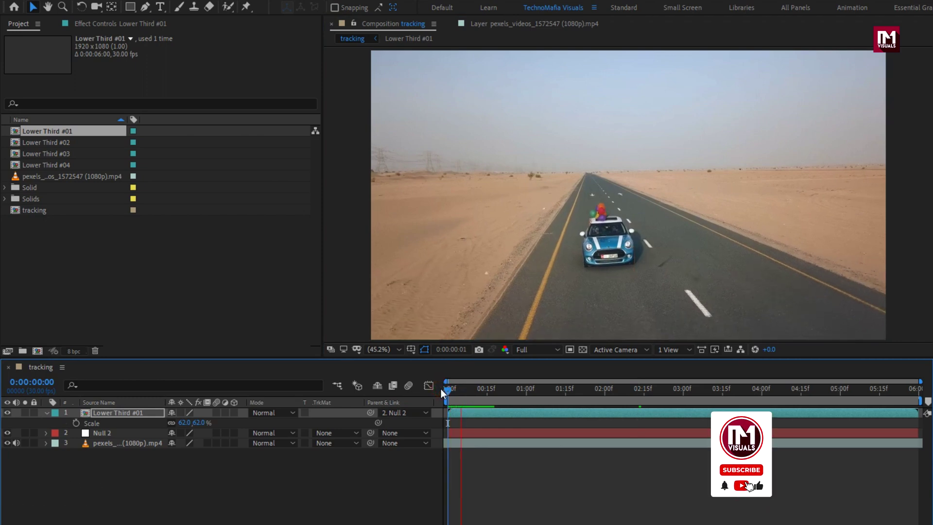